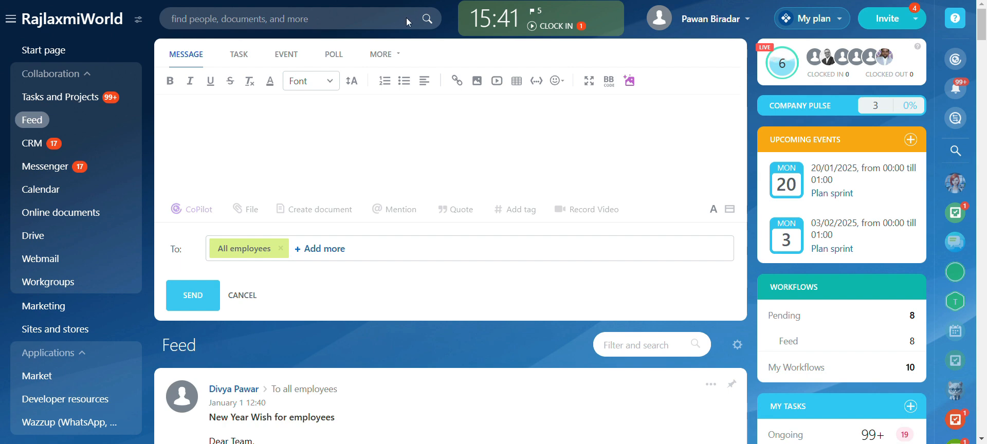
Step: Open the CoPilot role library from the new feed message and start adding a role
{"action": "left_click", "coordinate": [194, 210]}
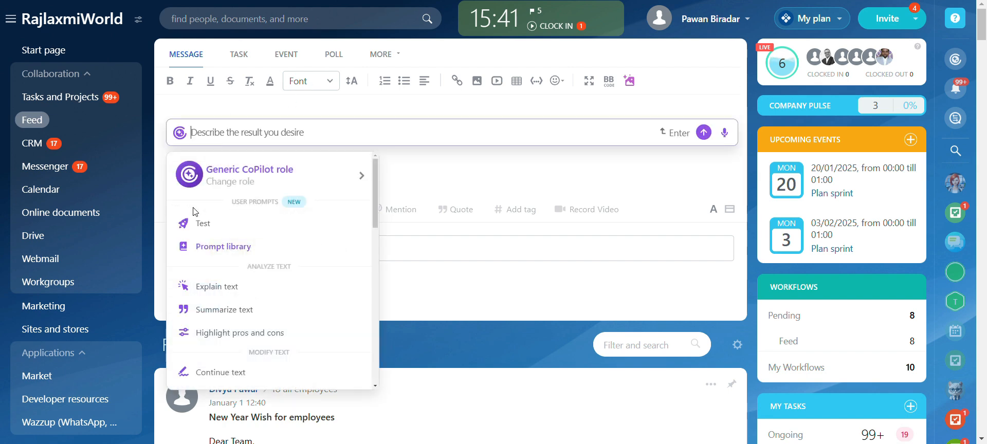
{"action": "left_click", "coordinate": [236, 183]}
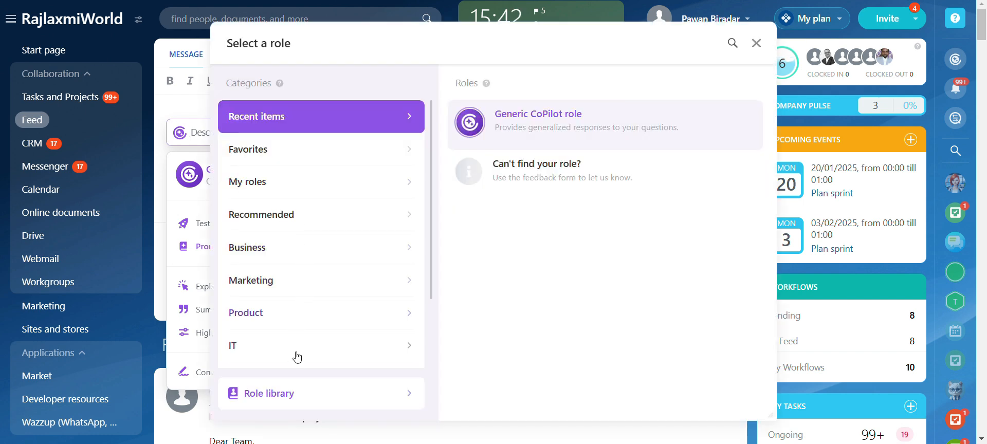
{"action": "scroll", "coordinate": [296, 358], "scroll_direction": "down", "scroll_amount": 1}
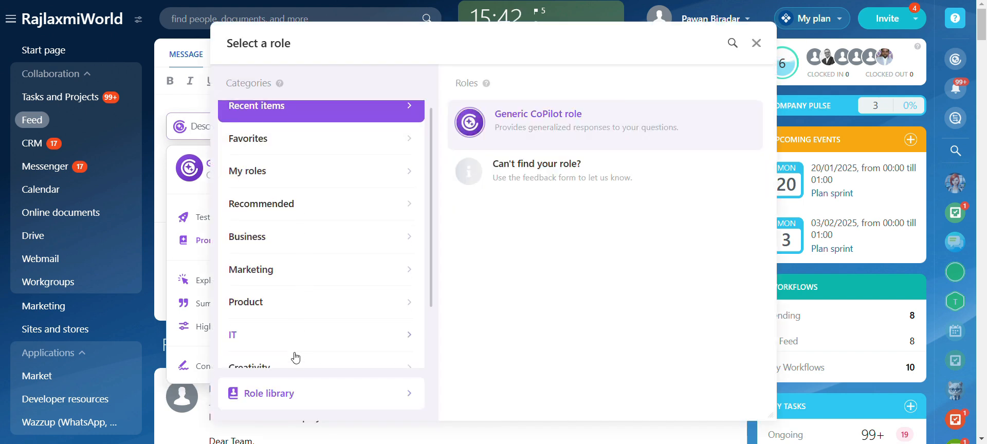
{"action": "left_click", "coordinate": [278, 395]}
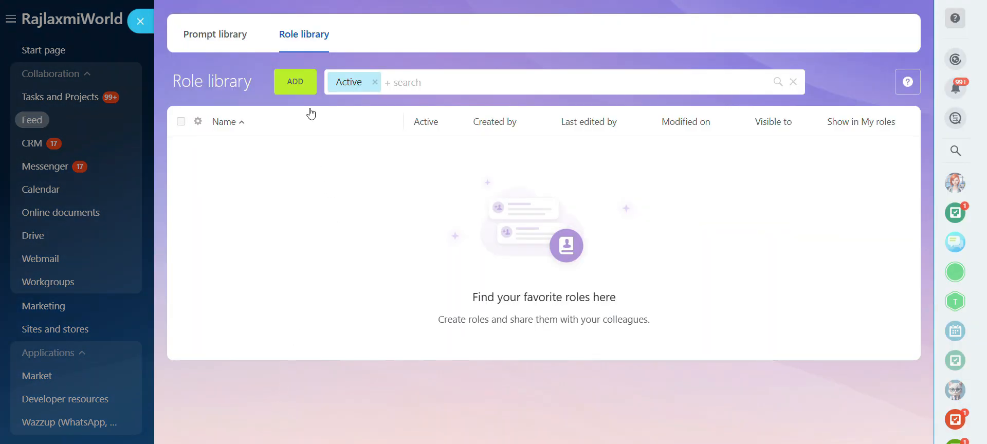
{"action": "left_click", "coordinate": [306, 90]}
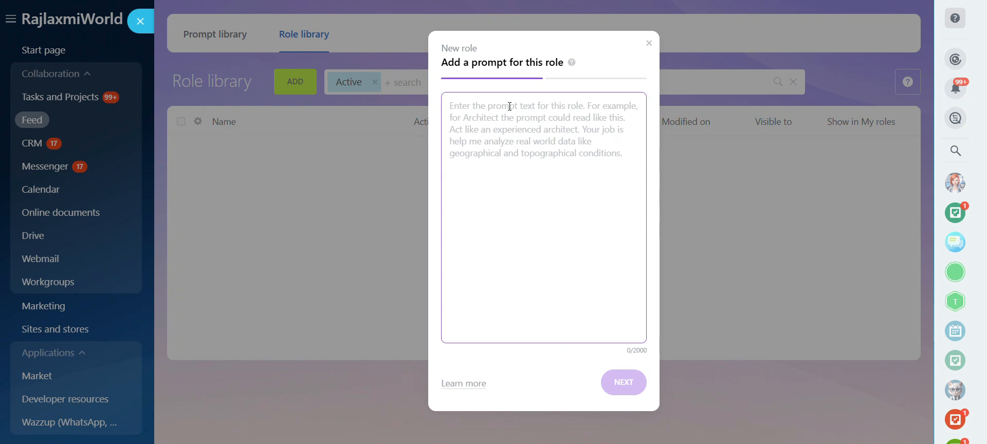
Step: Enter the role prompt "Help me organize the project timeline, assign task, set deadlines", with "set deadlines" on its own line, and continue to naming
{"action": "type", "text": "Help "}
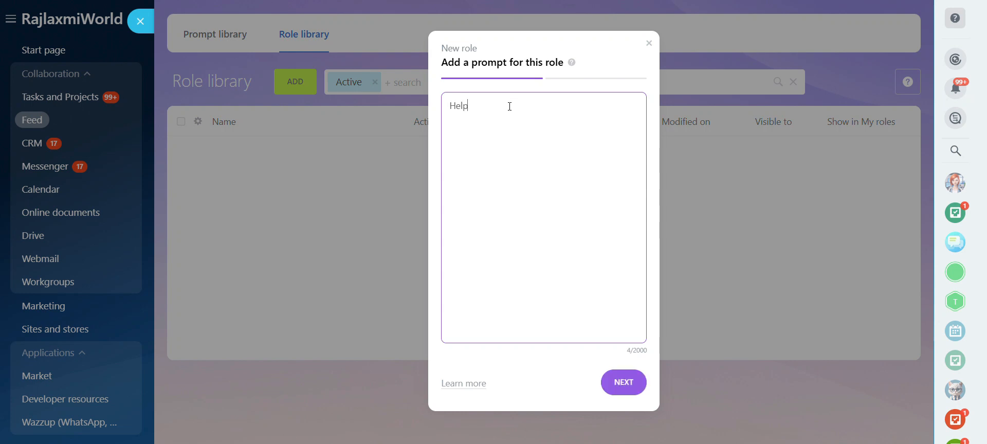
{"action": "type", "text": "me organise the project timleo"}
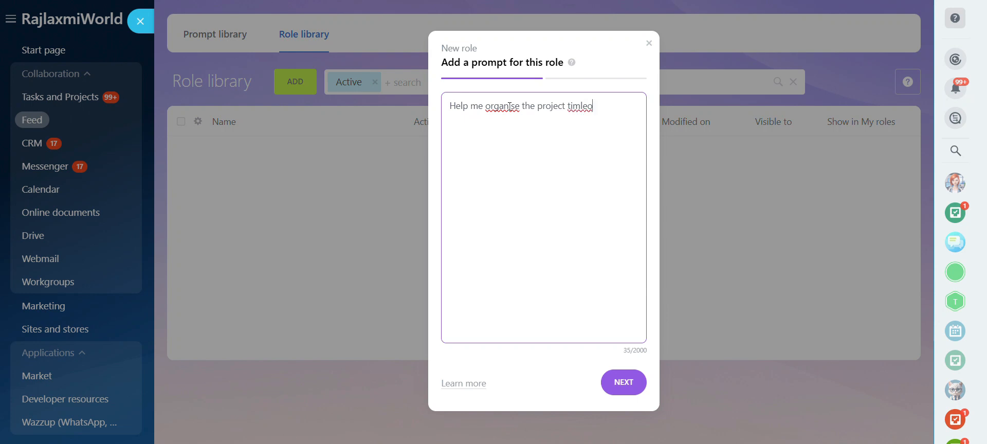
{"action": "key", "text": "BackSpace"}
{"action": "type", "text": "ine, assign task"}
{"action": "left_click", "coordinate": [584, 109]}
{"action": "key", "text": "BackSpace"}
{"action": "right_click", "coordinate": [510, 106]}
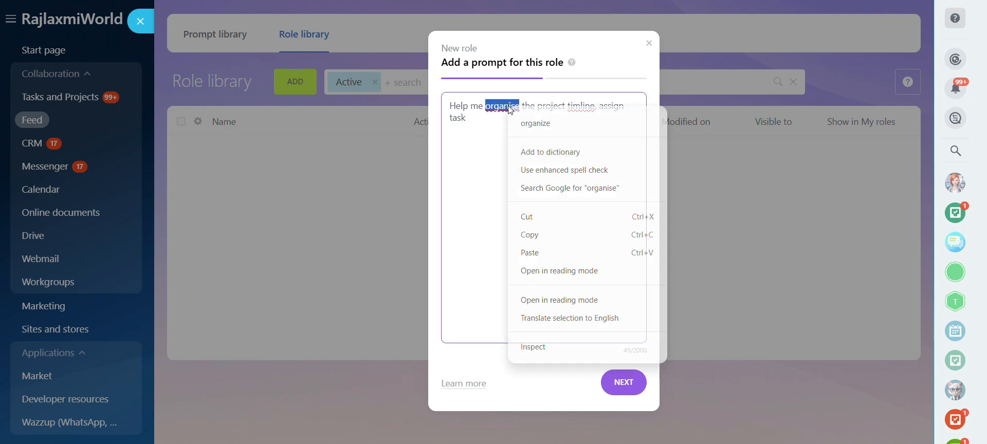
{"action": "left_click", "coordinate": [534, 120]}
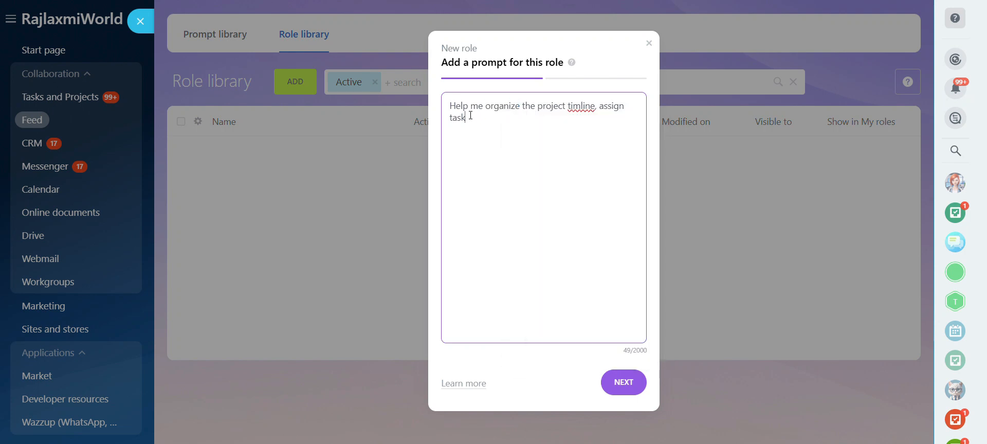
{"action": "left_click", "coordinate": [581, 105]}
{"action": "type", "text": "e"}
{"action": "type", "text": "set"}
{"action": "type", "text": " deadlines"}
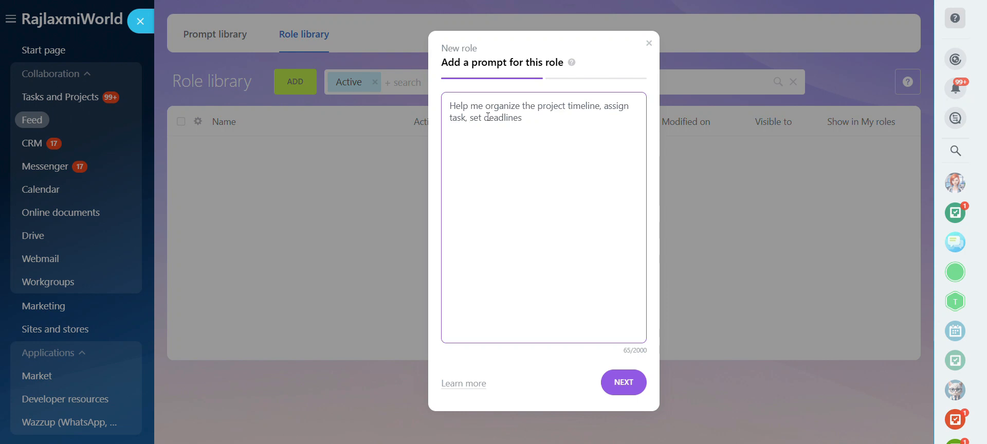
{"action": "key", "text": "Return"}
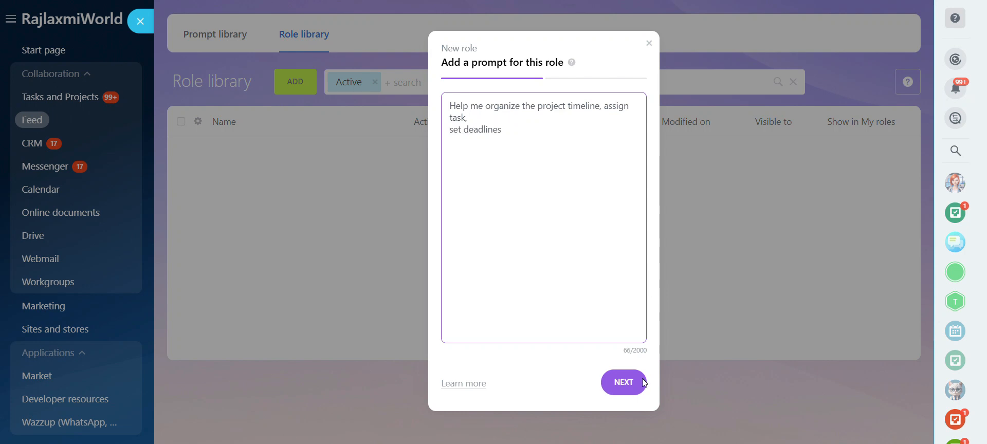
{"action": "left_click", "coordinate": [624, 383]}
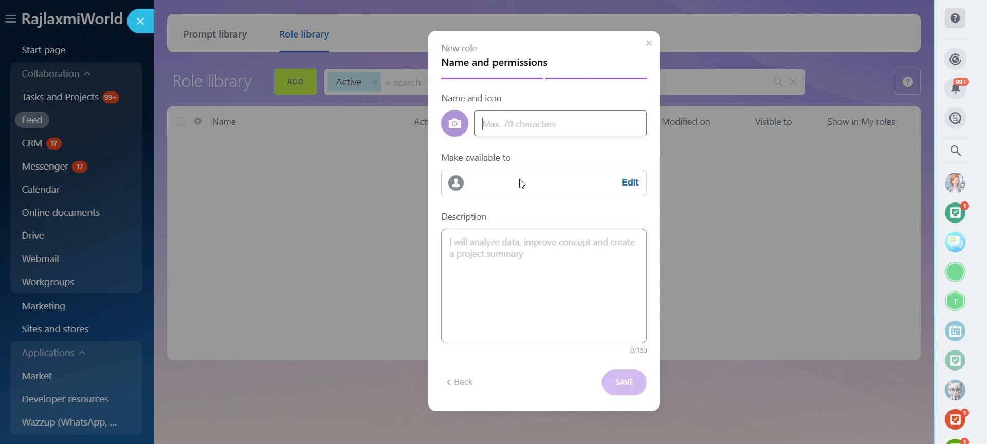
Step: Name the role "Project coordinator assistant" and make it available to the second employee on the list as well
{"action": "left_click", "coordinate": [513, 124]}
{"action": "type", "text": "Project coordinator assistant"}
{"action": "left_click", "coordinate": [630, 184]}
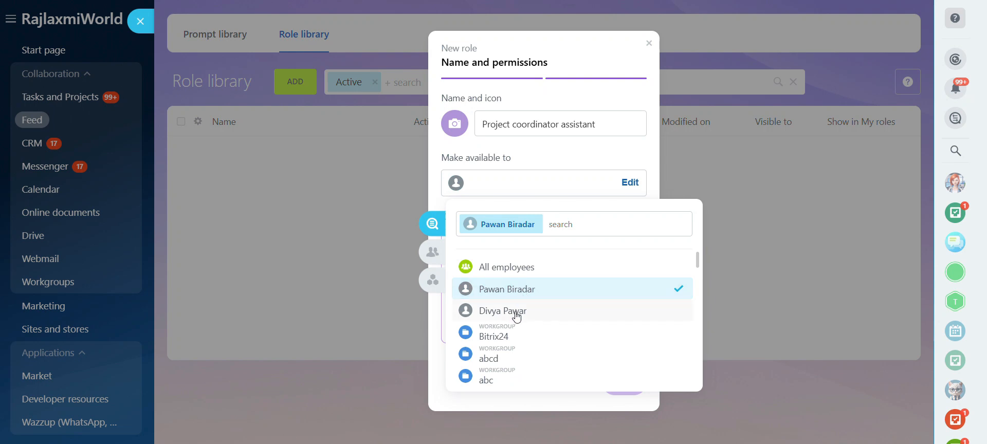
{"action": "scroll", "coordinate": [509, 347], "scroll_direction": "down", "scroll_amount": 2}
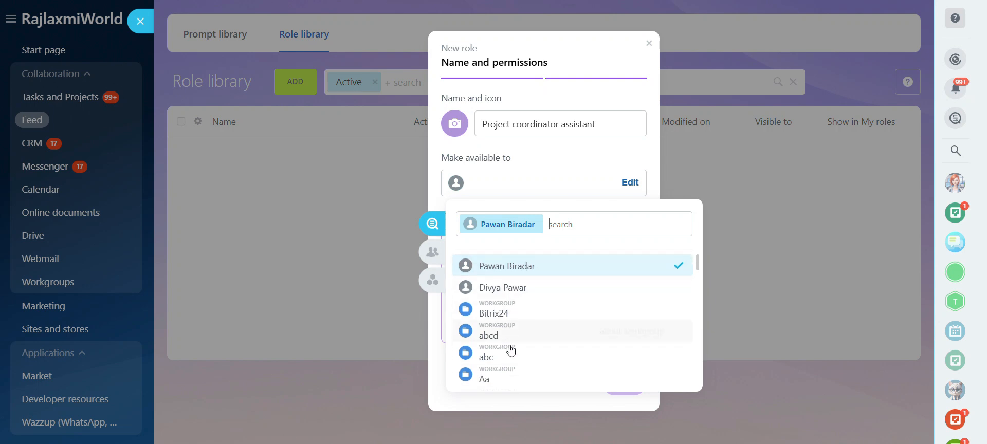
{"action": "scroll", "coordinate": [510, 350], "scroll_direction": "up", "scroll_amount": 2}
{"action": "left_click", "coordinate": [519, 311]}
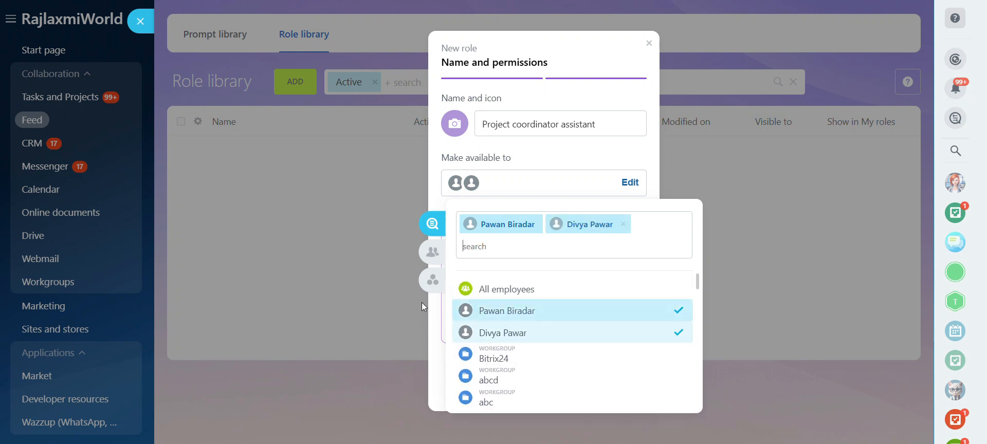
{"action": "left_click", "coordinate": [387, 298]}
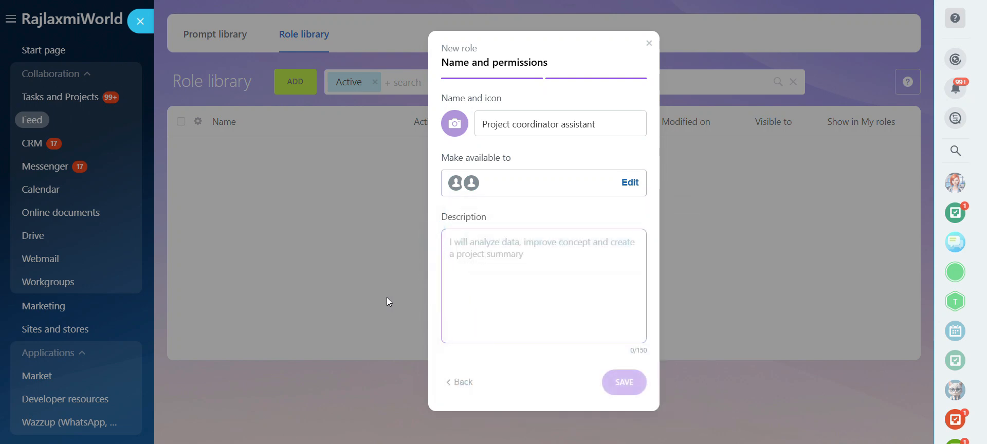
Step: Describe the role as "I will help in managing project timelines", save it and close the confirmation
{"action": "left_click", "coordinate": [509, 235]}
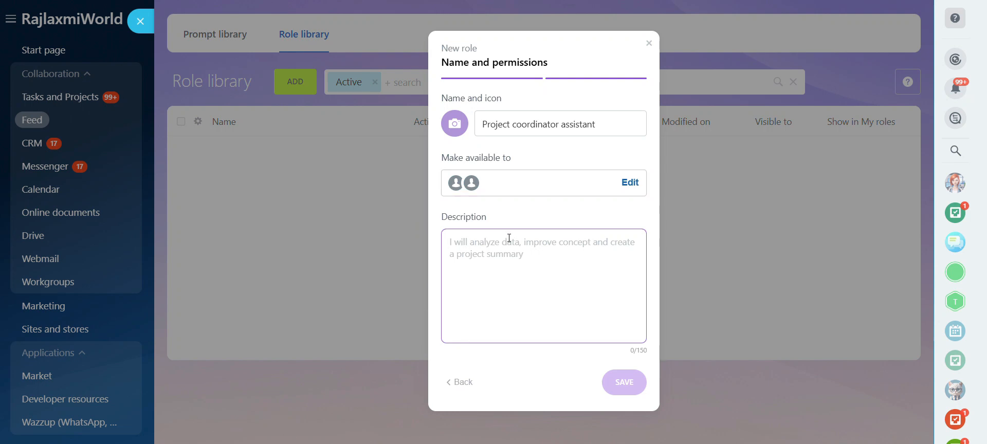
{"action": "type", "text": "I will hel"}
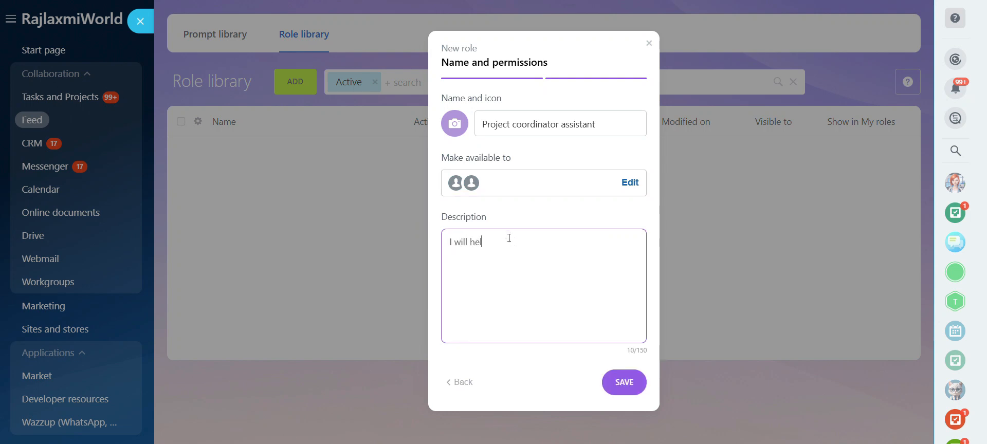
{"action": "type", "text": "p in managing project timelines"}
{"action": "left_click", "coordinate": [637, 385]}
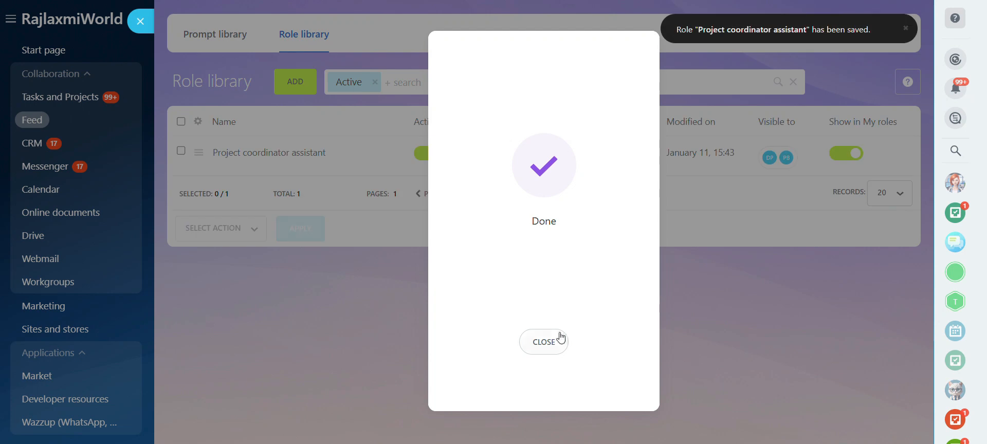
{"action": "left_click", "coordinate": [543, 343]}
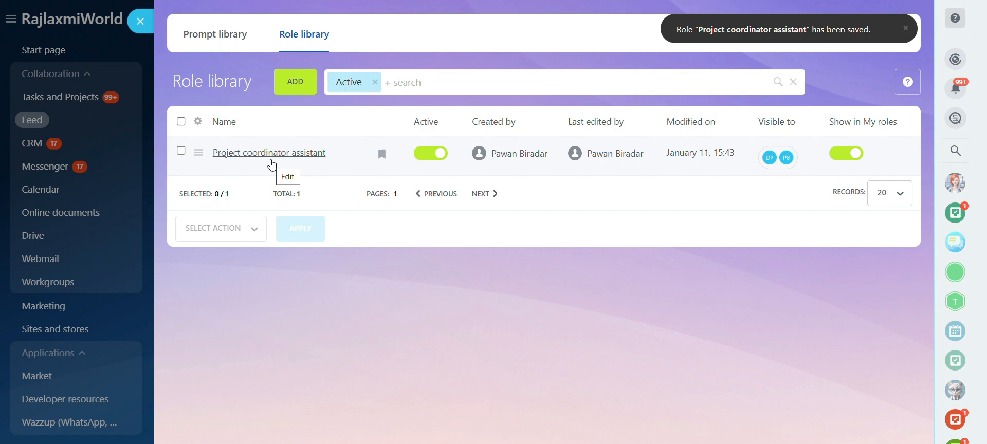
Step: Switch to the task list and start a new task named "Project copilot"
{"action": "left_click", "coordinate": [314, 0]}
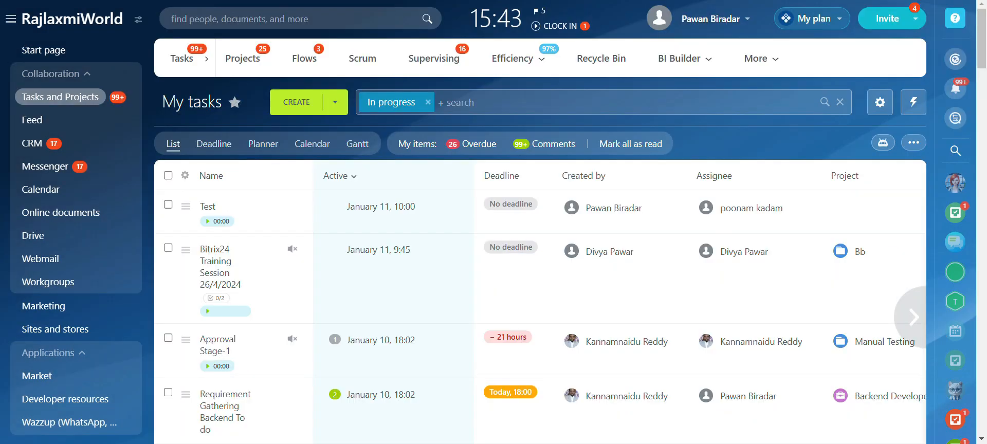
{"action": "left_click", "coordinate": [295, 104]}
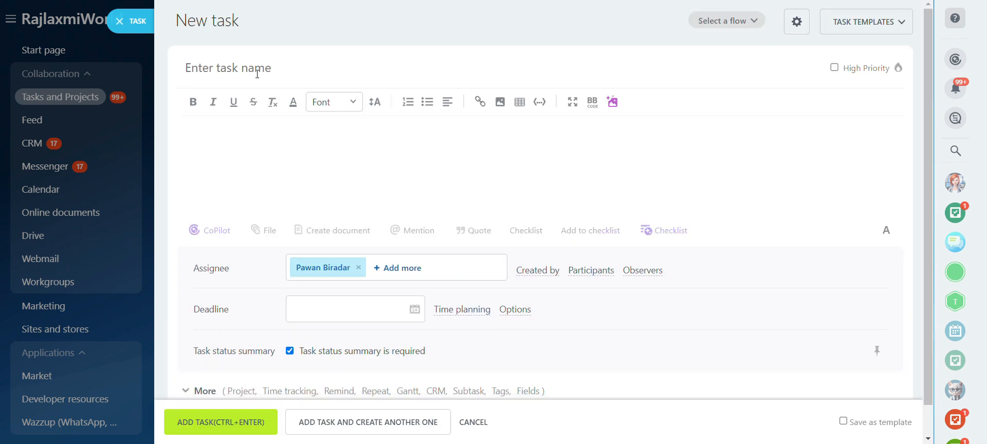
{"action": "type", "text": "Project"}
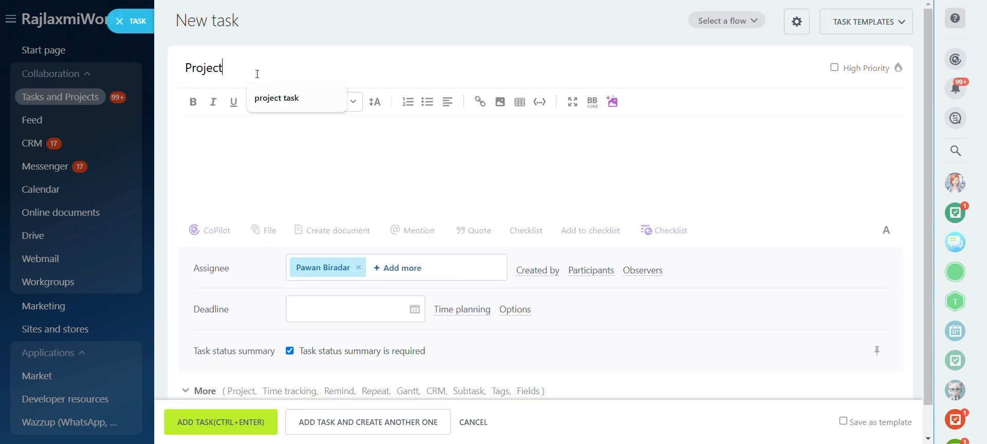
{"action": "type", "text": " cop"}
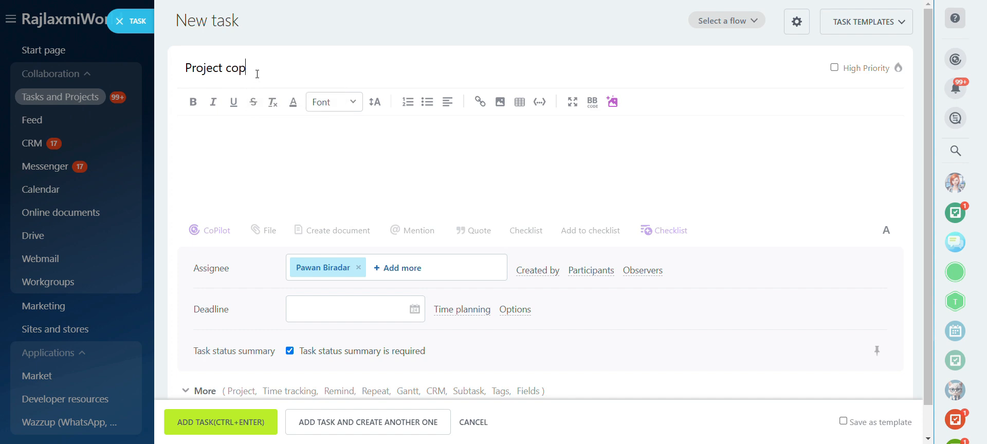
{"action": "type", "text": "ilot"}
{"action": "left_click", "coordinate": [200, 238]}
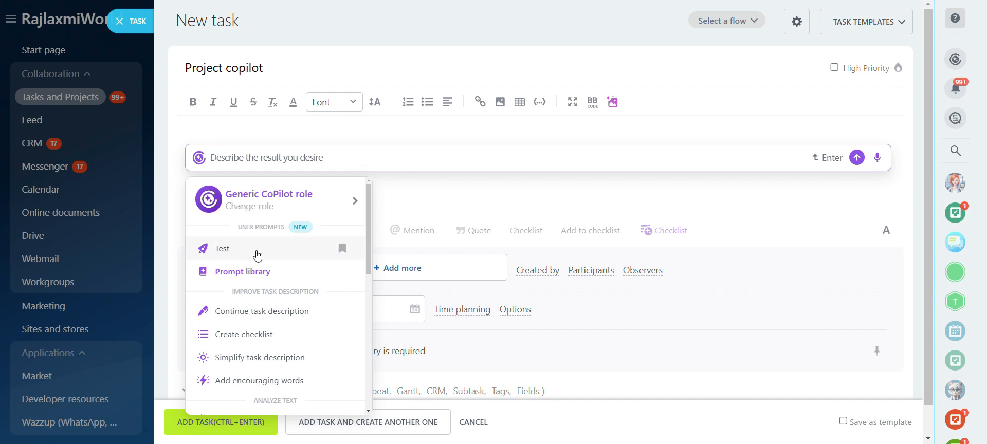
{"action": "left_click", "coordinate": [271, 211]}
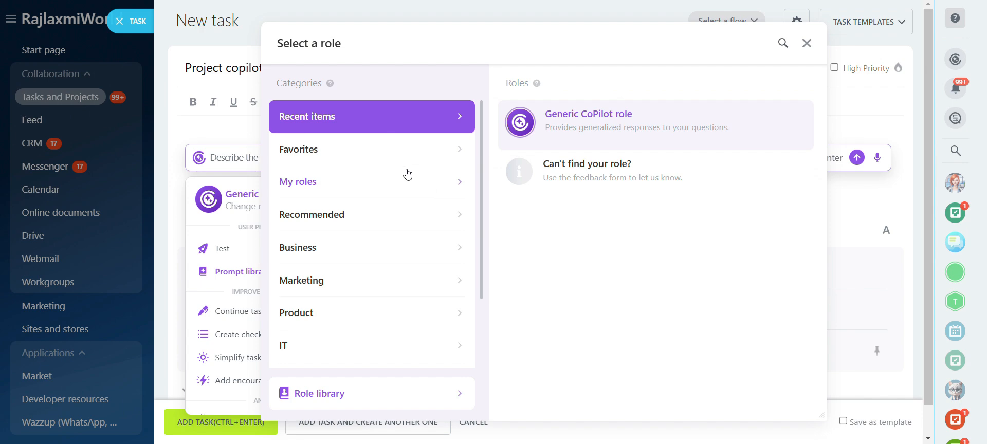
{"action": "key", "text": "Escape"}
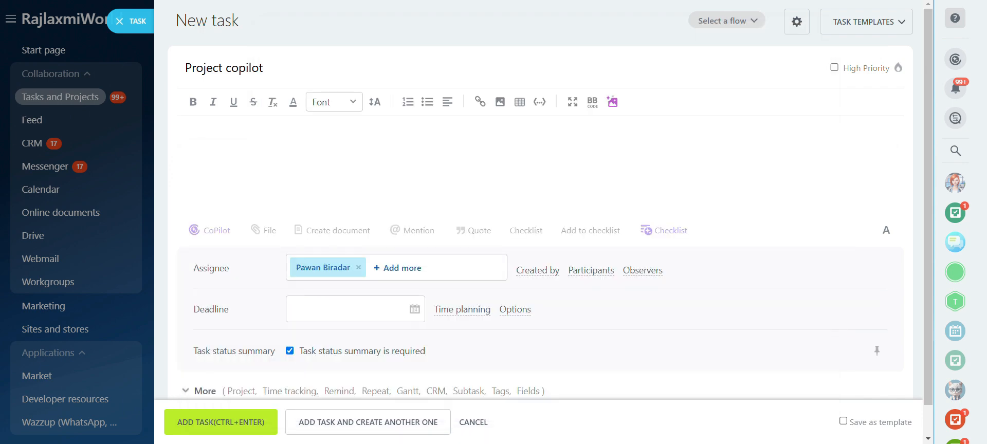
Step: Open CoPilot in the task description and change its role to Project coordinator assistant from the user's own roles
{"action": "left_click", "coordinate": [214, 232]}
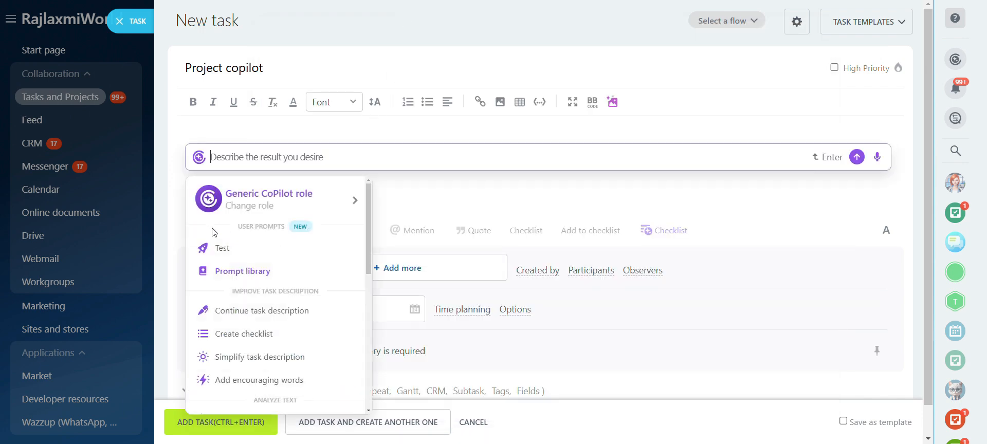
{"action": "left_click", "coordinate": [251, 209]}
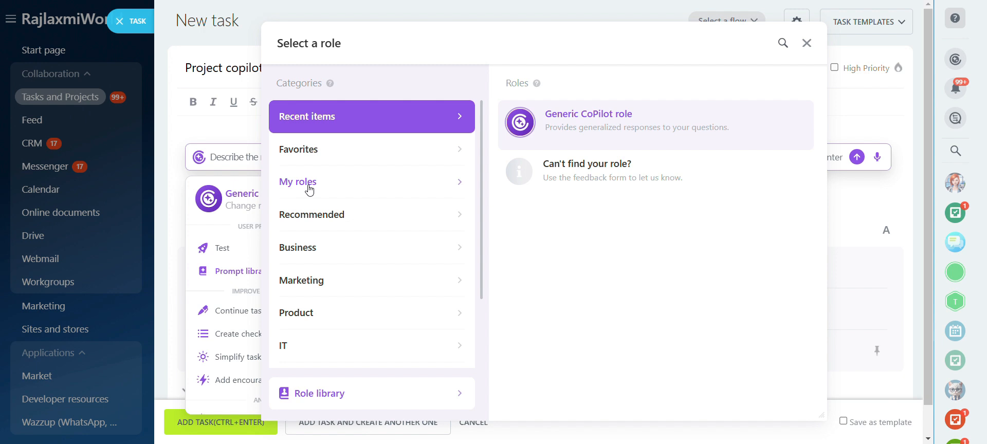
{"action": "left_click", "coordinate": [309, 190]}
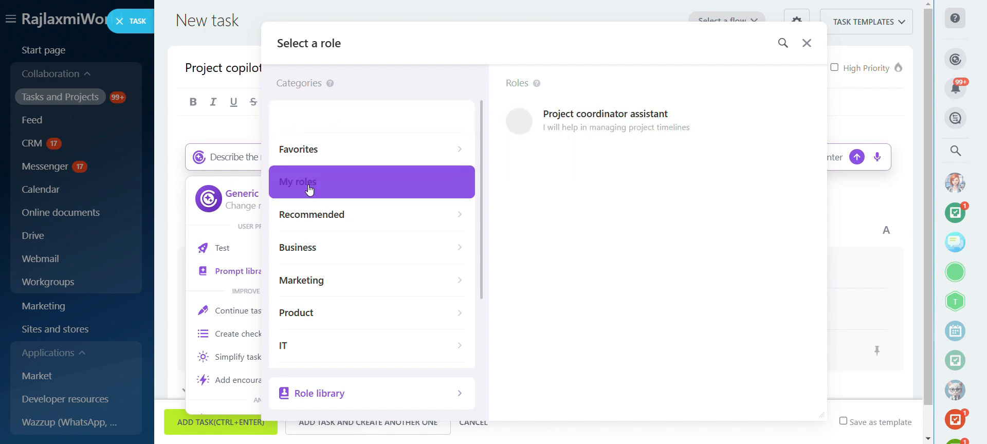
{"action": "left_click", "coordinate": [578, 127]}
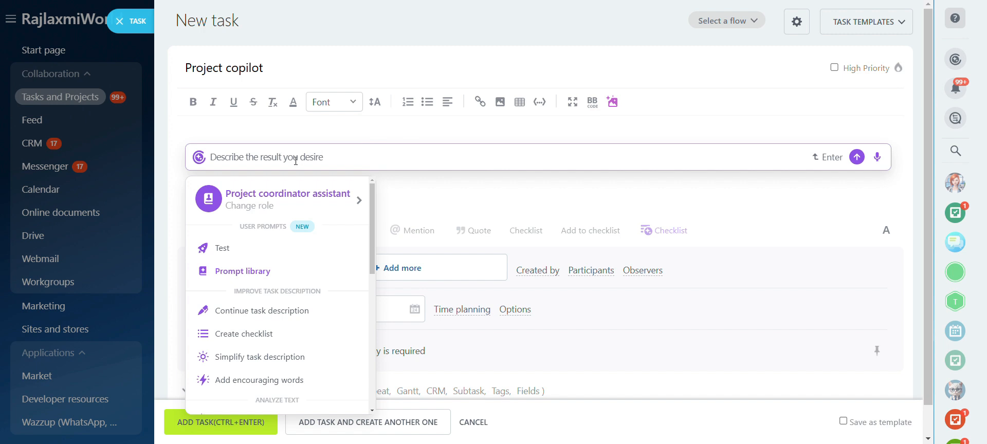
Step: Ask CoPilot "My project ends in 2 weeks but 2 tasks are not done. What will be the deadline" and discard the generated response
{"action": "type", "text": "My p"}
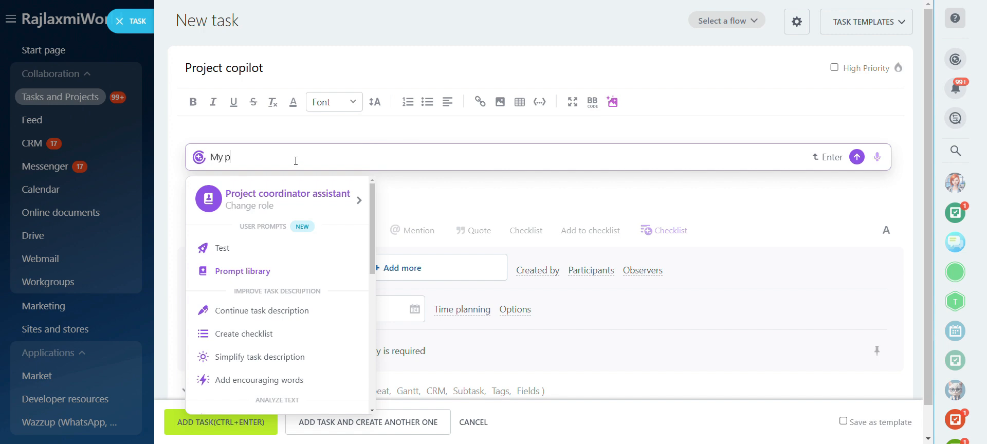
{"action": "type", "text": "roject ends in 2 weeks b"}
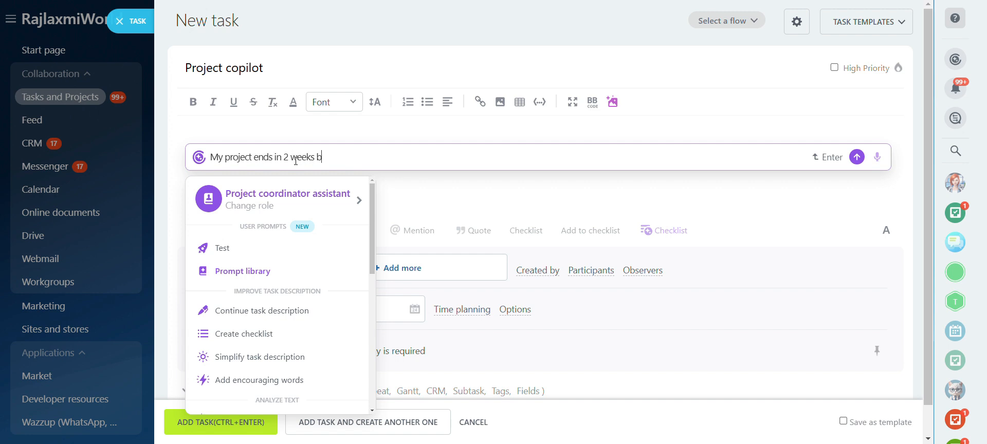
{"action": "type", "text": "ut 2"}
{"action": "type", "text": "tasks are not done"}
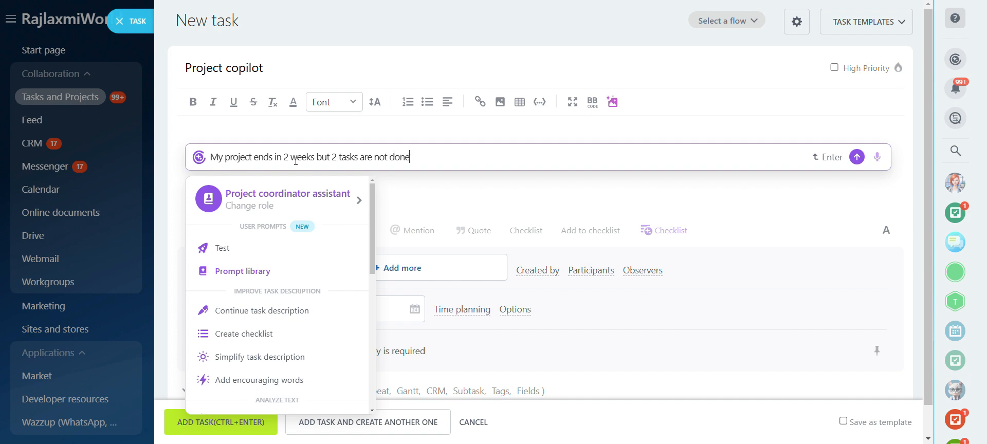
{"action": "type", "text": ". What will be the deadline"}
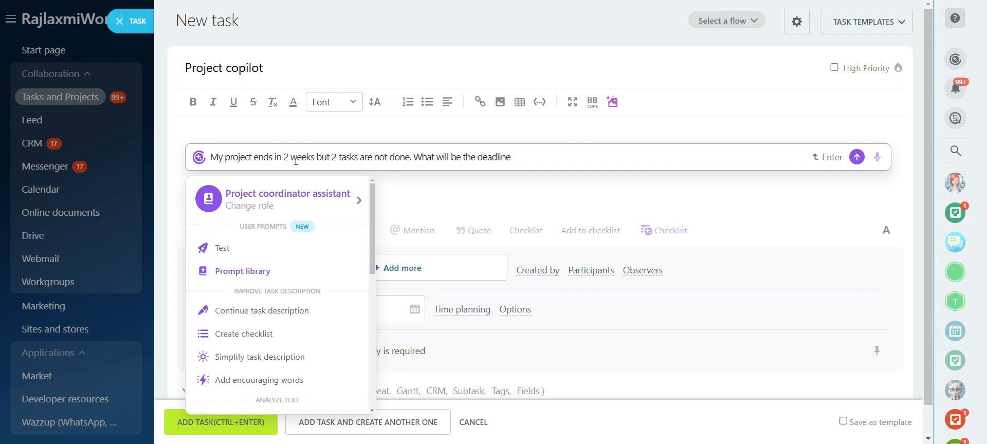
{"action": "key", "text": "Return"}
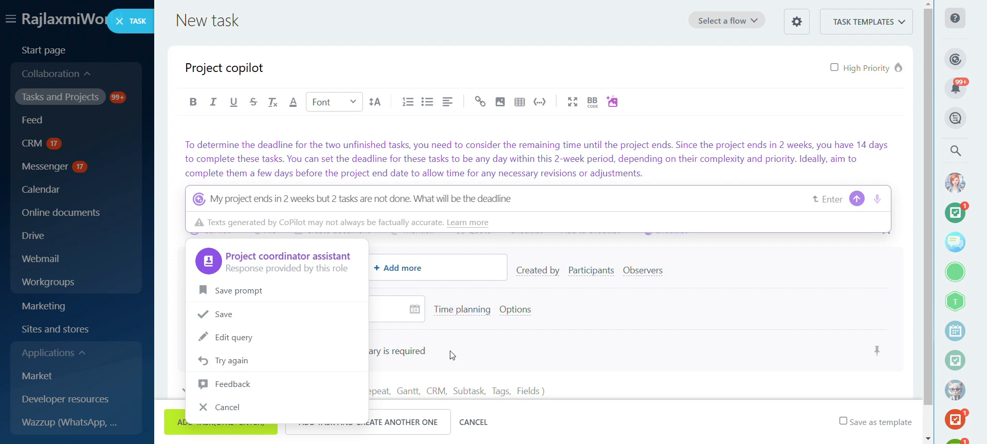
{"action": "left_click", "coordinate": [216, 410]}
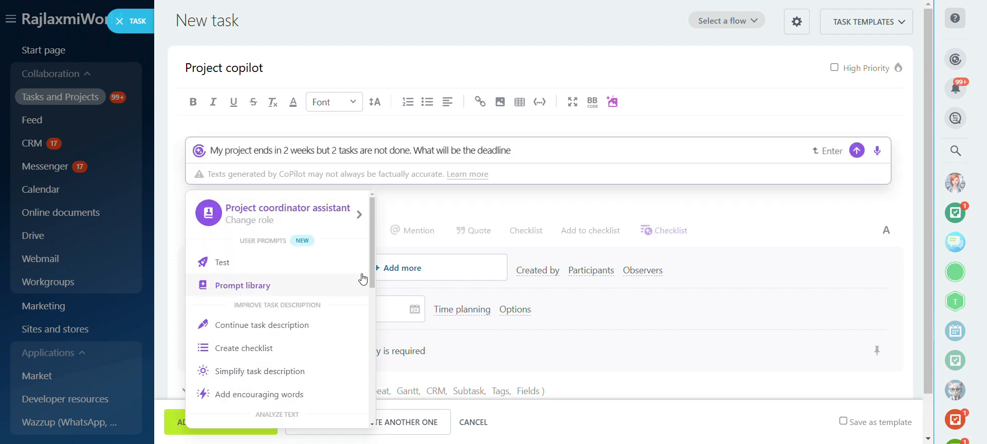